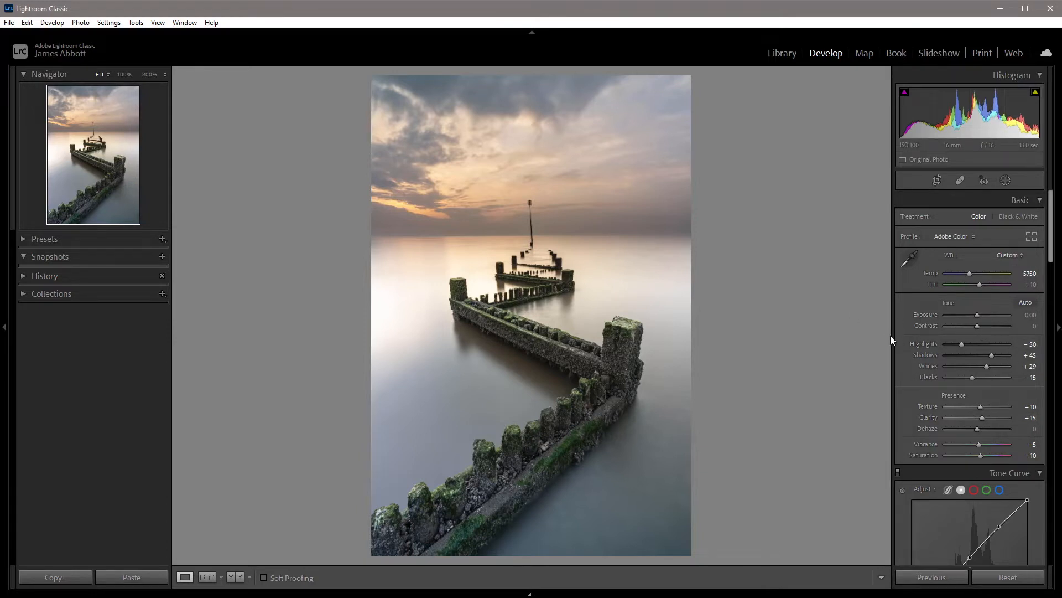
# Step: Widen the develop adjustments panel and try lowering Exposure to −0.25, undoing the exposure change
pyautogui.moveTo(893, 335); pyautogui.dragTo(763, 338)
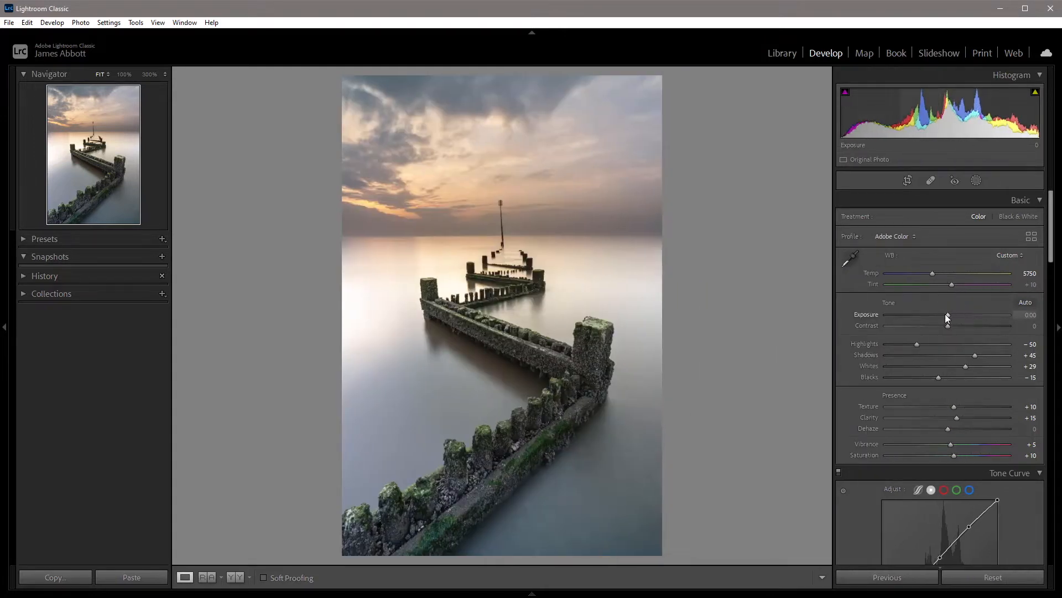
pyautogui.moveTo(948, 314)
pyautogui.mouseDown()
pyautogui.moveTo(957, 317)
pyautogui.moveTo(946, 317)
pyautogui.mouseUp()
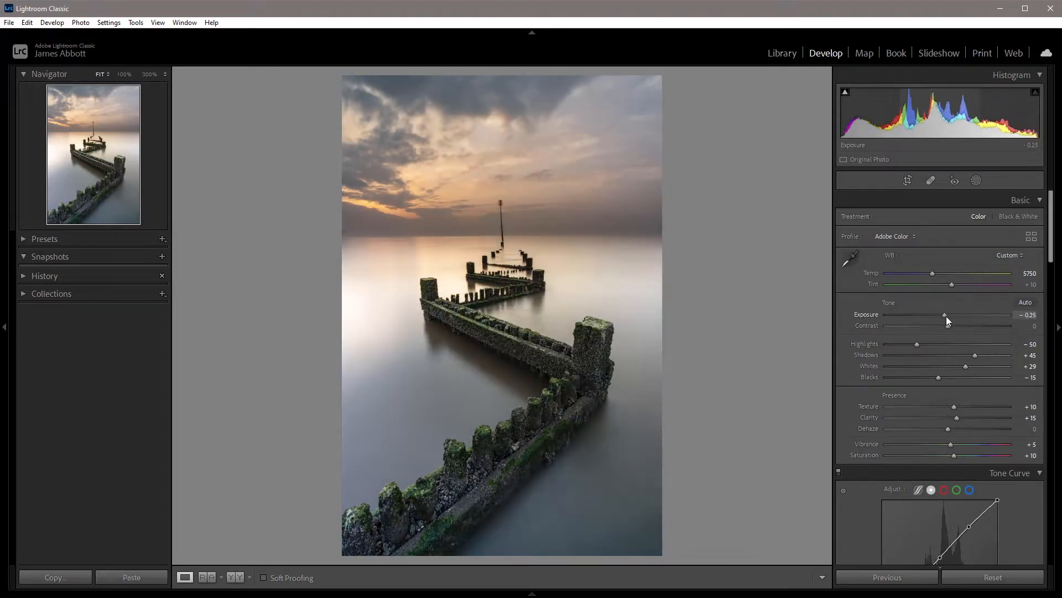
pyautogui.hotkey('ctrl', 'z')
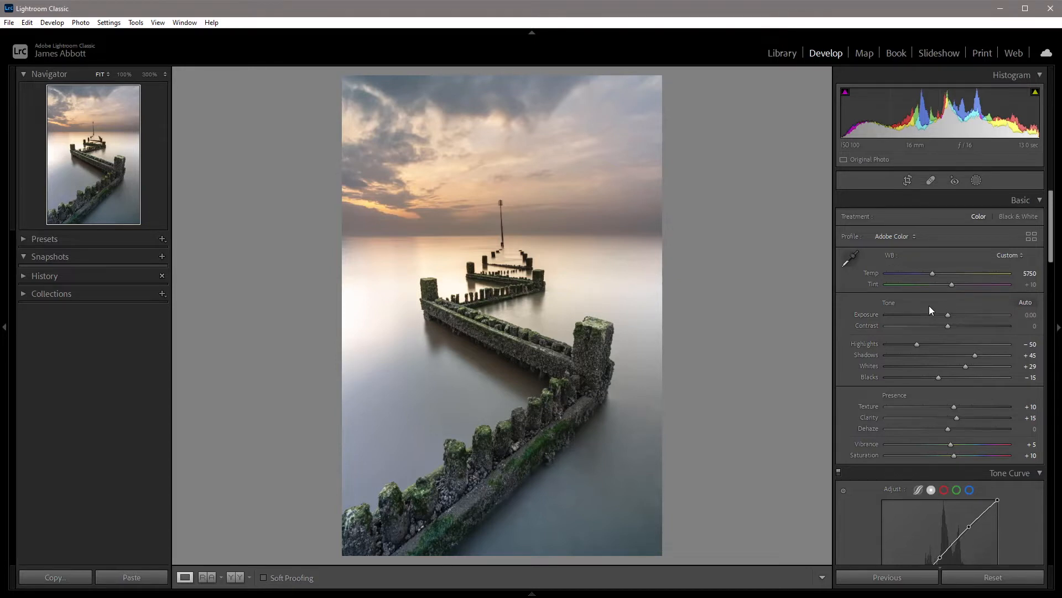
# Step: Try full automatic tone, undo it, and set only Exposure to −0.33 and Contrast to +7
pyautogui.click(1026, 303)
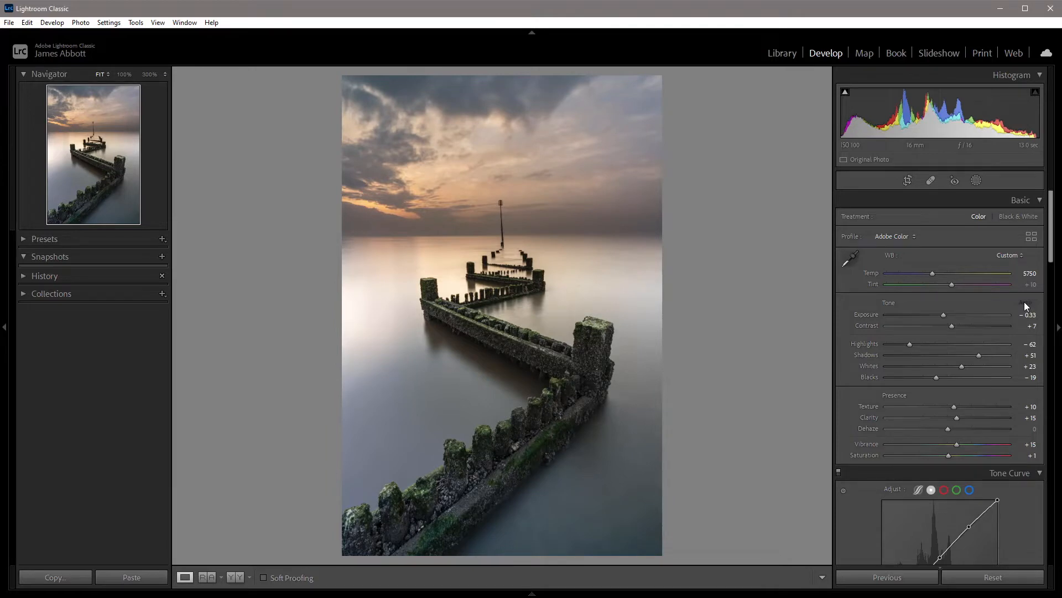
pyautogui.hotkey('ctrl', 'z')
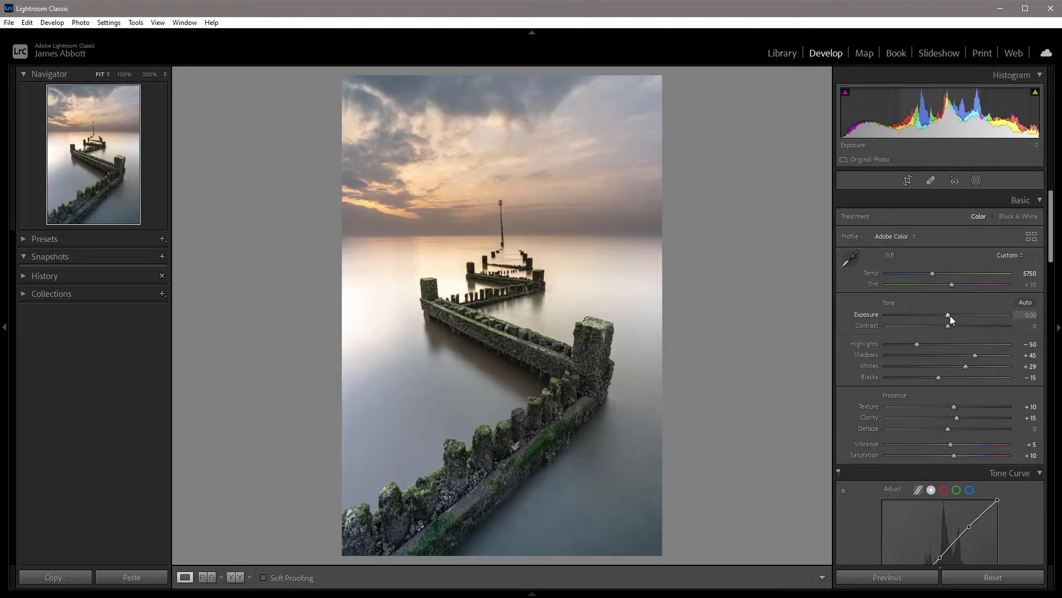
pyautogui.hotkey('shift', 'Down')
pyautogui.moveTo(949, 327); pyautogui.dragTo(952, 327)
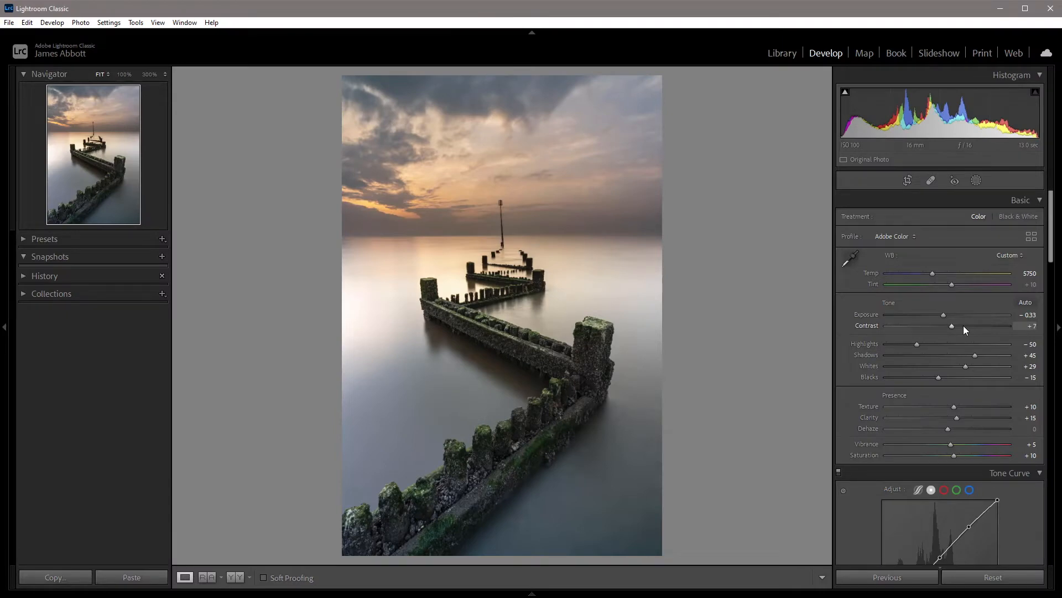
# Step: Reset all develop settings of the seascape photo and undo the reset
pyautogui.click(992, 578)
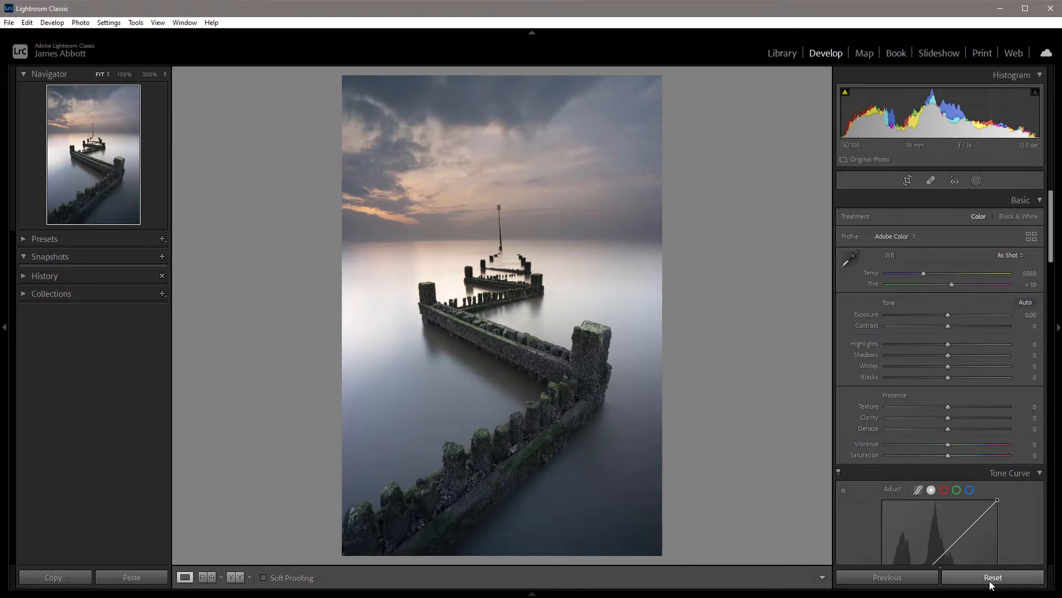
pyautogui.hotkey('ctrl', 'z')
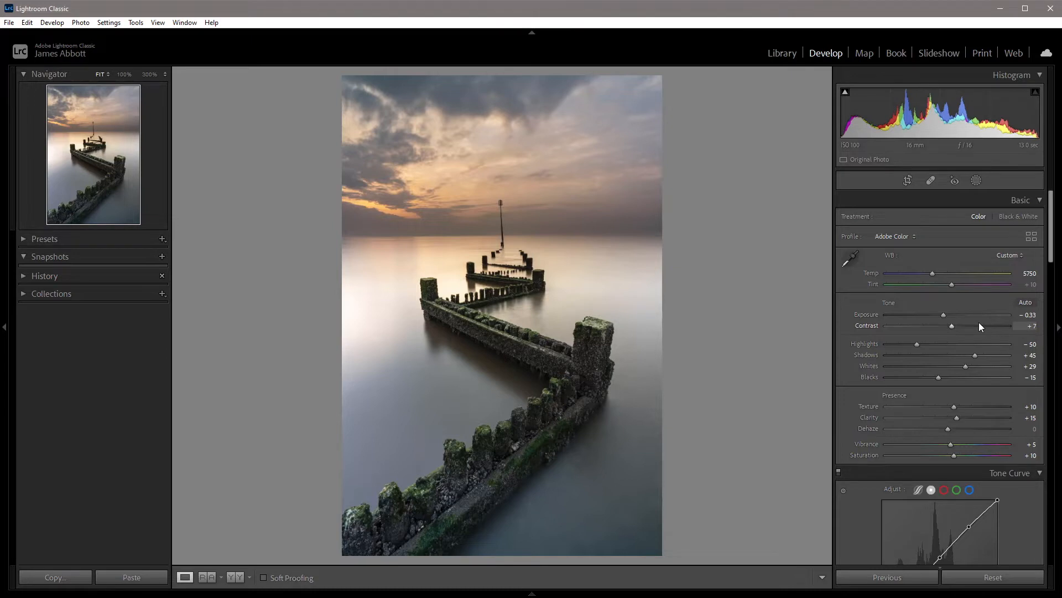
# Step: Try shifting Exposure and undo it, and return both Exposure and Contrast to their defaults
pyautogui.moveTo(944, 314); pyautogui.dragTo(947, 314)
pyautogui.hotkey('ctrl', 'z')
pyautogui.doubleClick(864, 315)
pyautogui.doubleClick(867, 328)
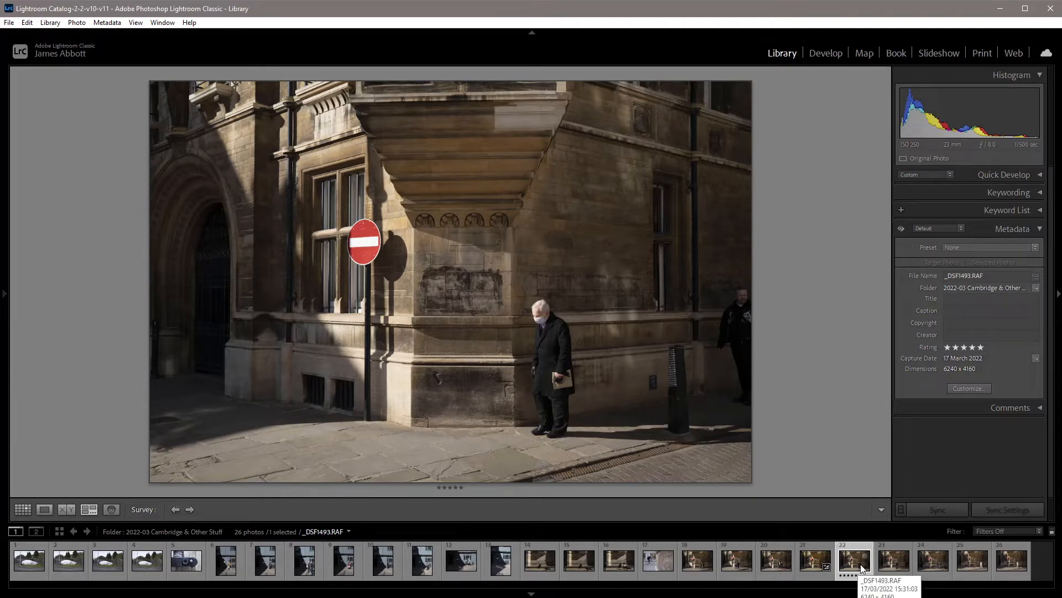
# Step: Clear the star rating of _DSF1493.RAF, try one star, and rate the photo five stars
pyautogui.press('0')
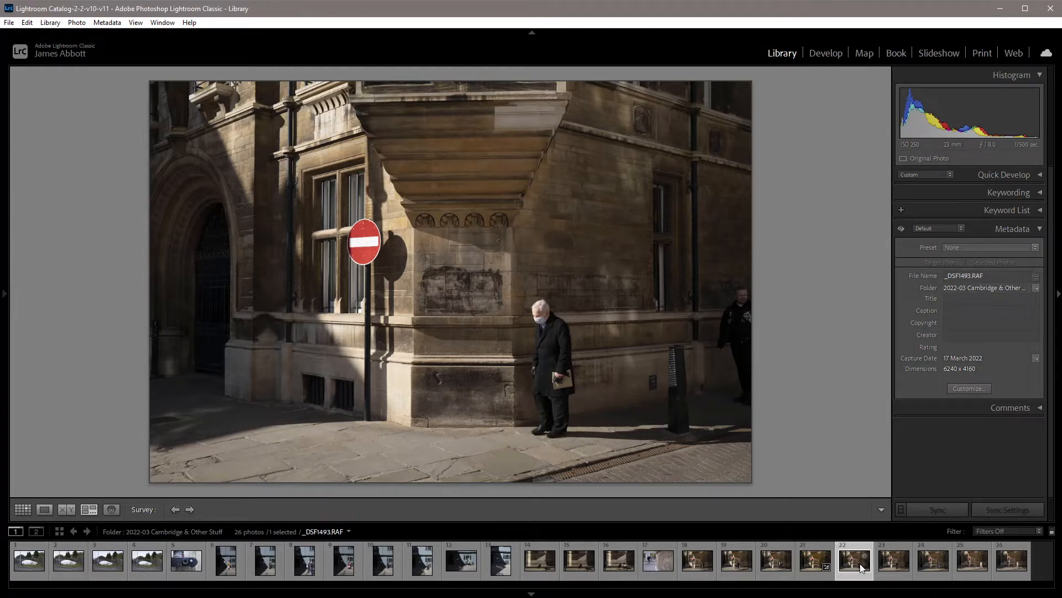
pyautogui.press('1')
pyautogui.press('5')
# Step: Try the red, yellow, green and blue colour labels on _DSF1493.RAF, ending with no label
pyautogui.press('6')
pyautogui.press('7')
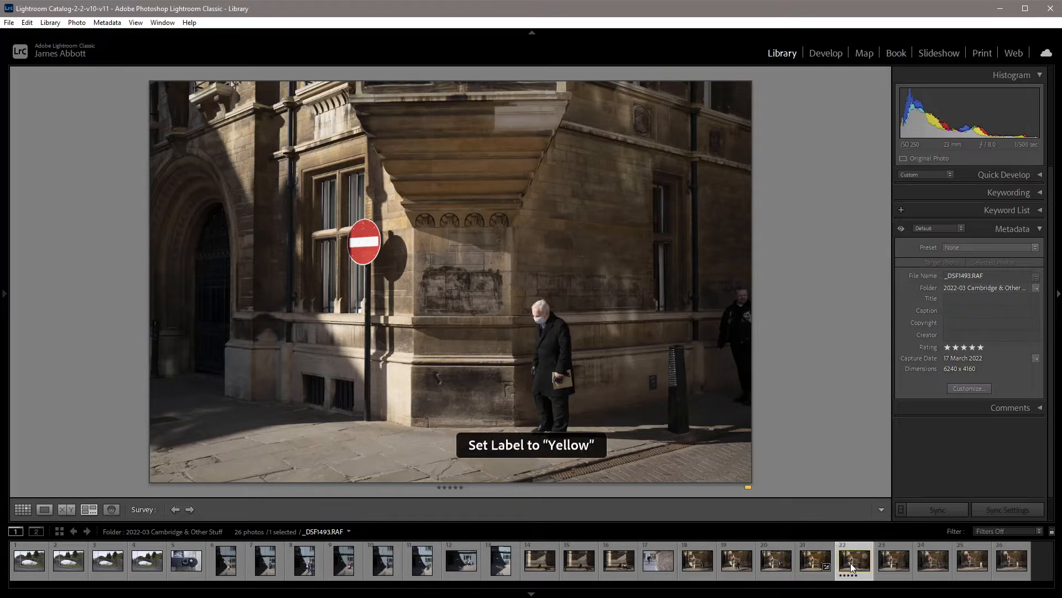
pyautogui.press('8')
pyautogui.press('9')
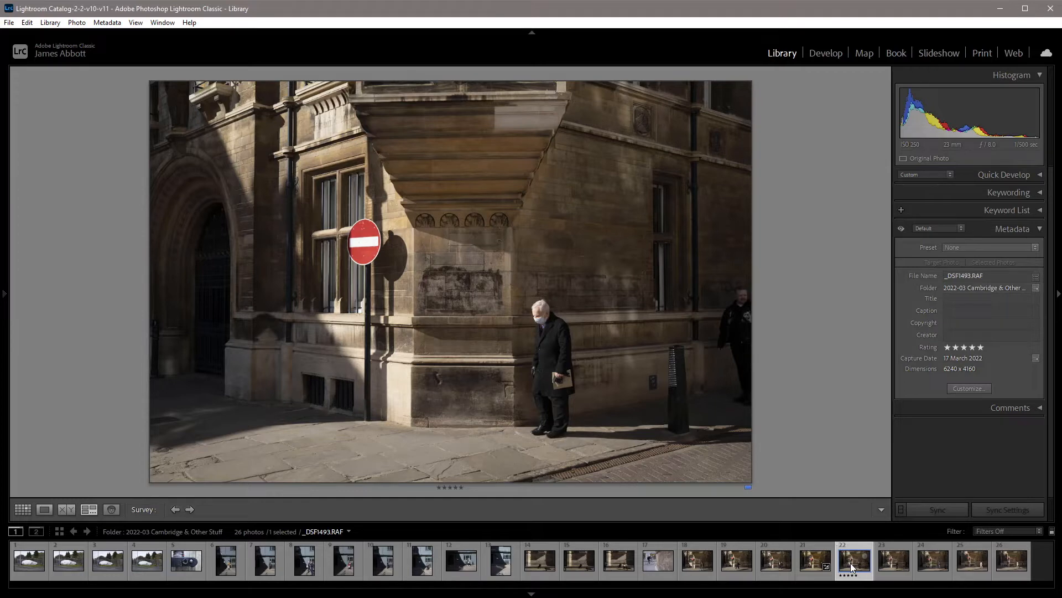
pyautogui.press('9')
pyautogui.press('6')
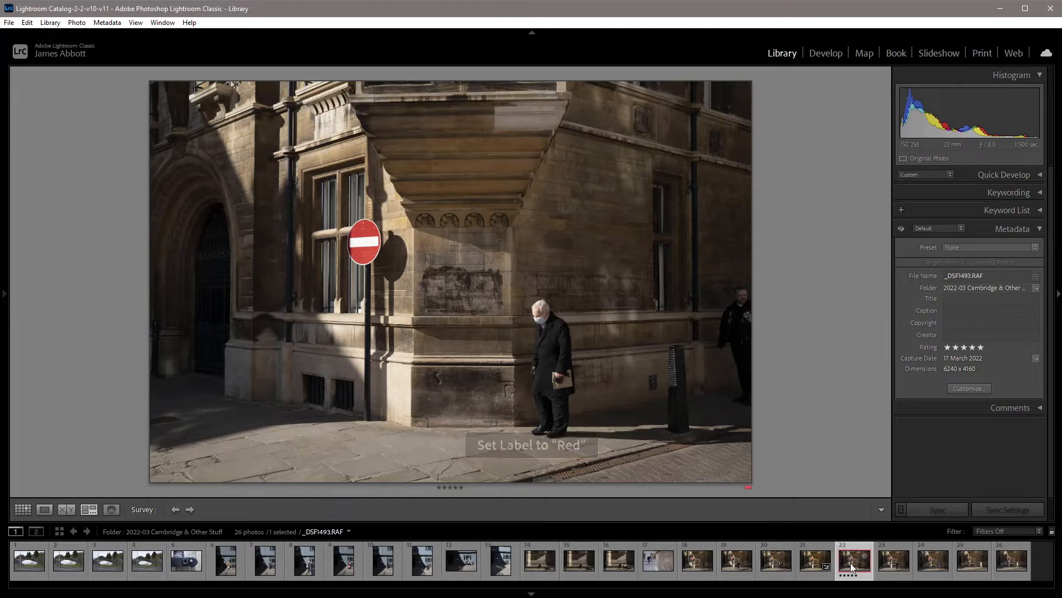
pyautogui.press('6')
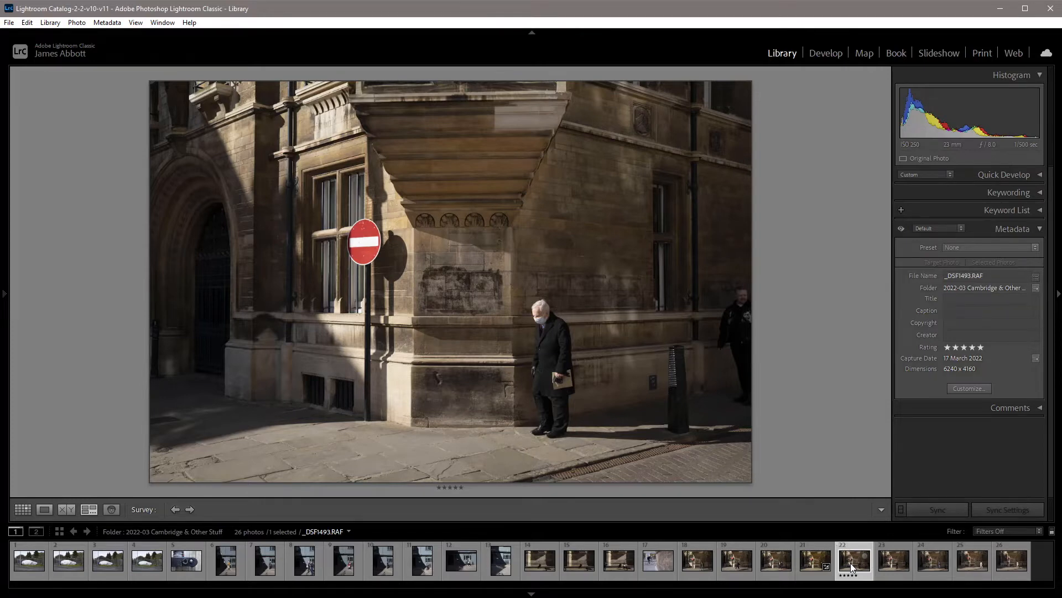
# Step: Browse back and forth through the photos neighbouring _DSF1493.RAF
pyautogui.press('Left')
pyautogui.press('Left')
pyautogui.press('Right')
pyautogui.press('Right')
pyautogui.press('Right')
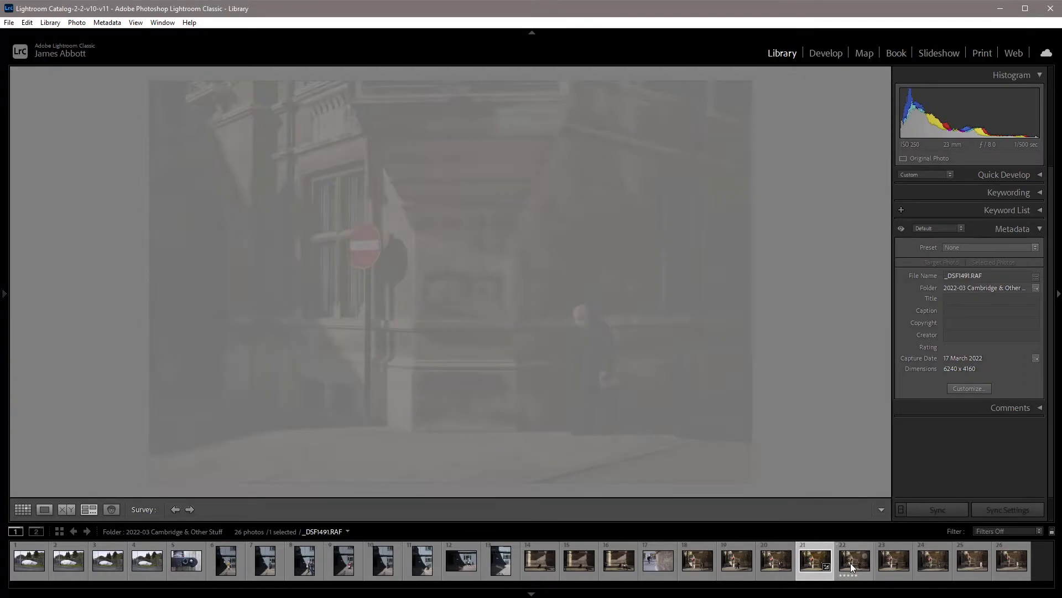
pyautogui.press('Left')
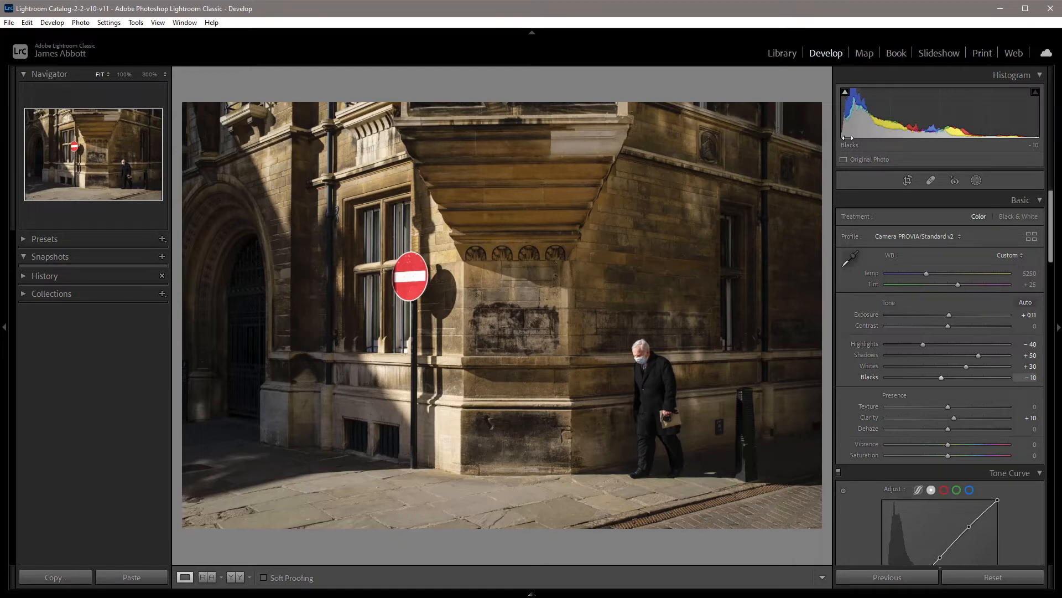
# Step: Show the clipping warnings on the street photo and try Whites at +77 and Blacks at −41
pyautogui.click(846, 94)
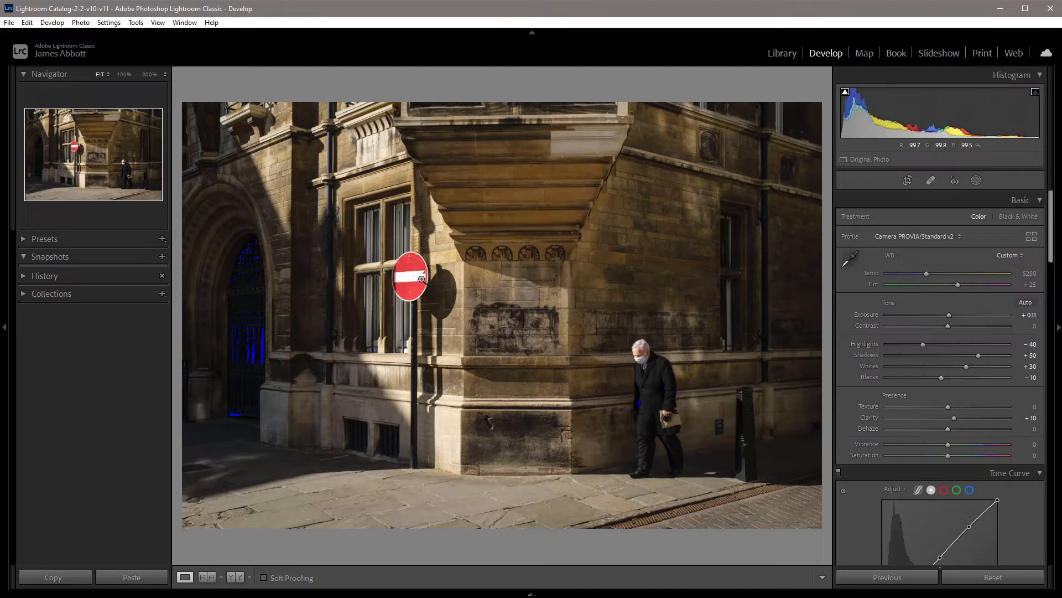
pyautogui.moveTo(972, 367); pyautogui.dragTo(997, 370)
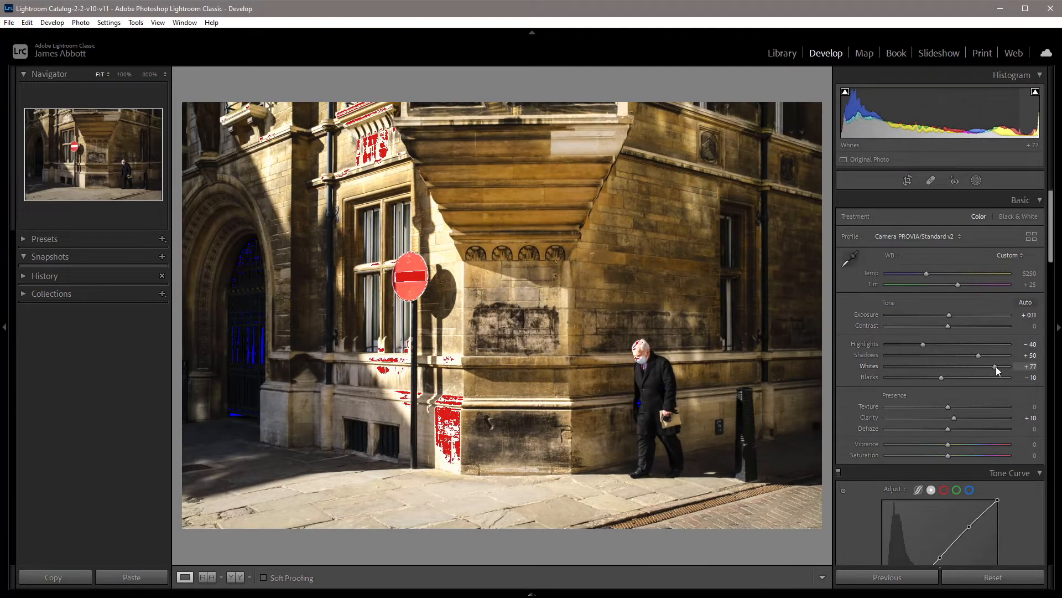
pyautogui.moveTo(947, 380); pyautogui.dragTo(923, 378)
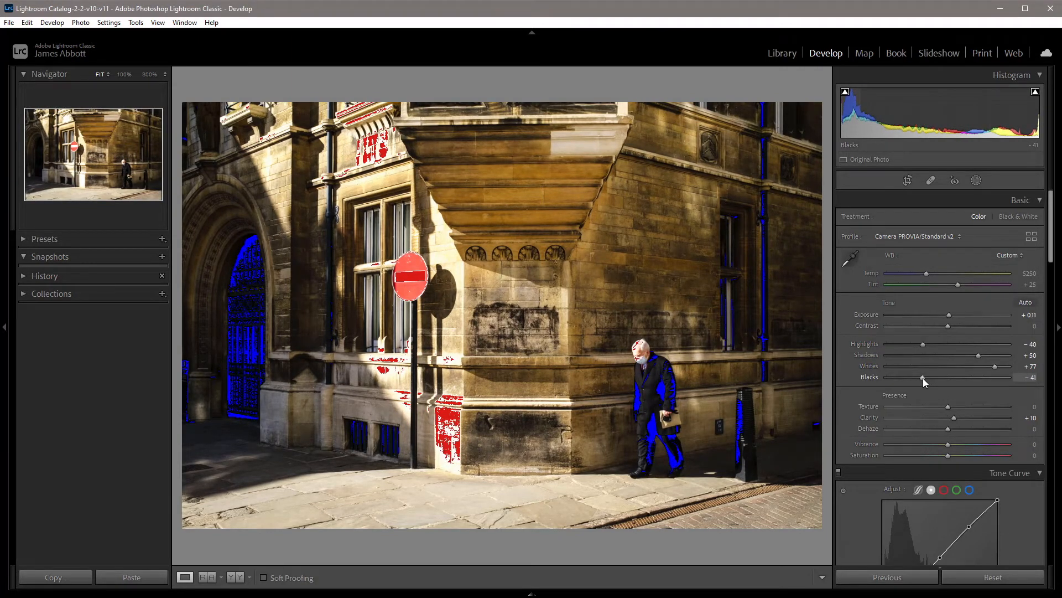
# Step: Undo the Blacks and Whites changes and turn off the shadow and highlight clipping warnings
pyautogui.hotkey('ctrl', 'z')
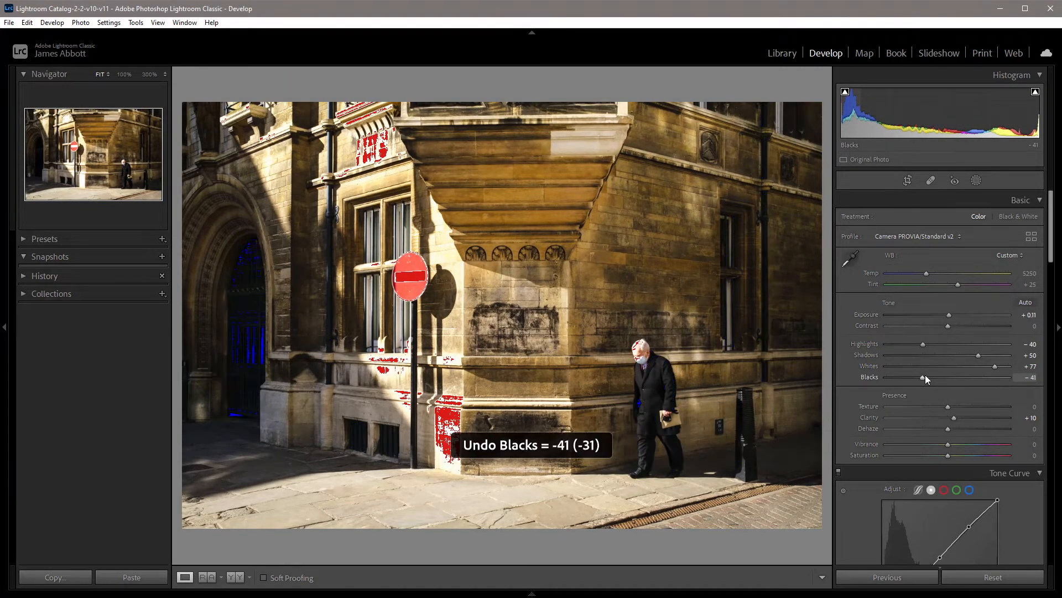
pyautogui.hotkey('ctrl', 'z')
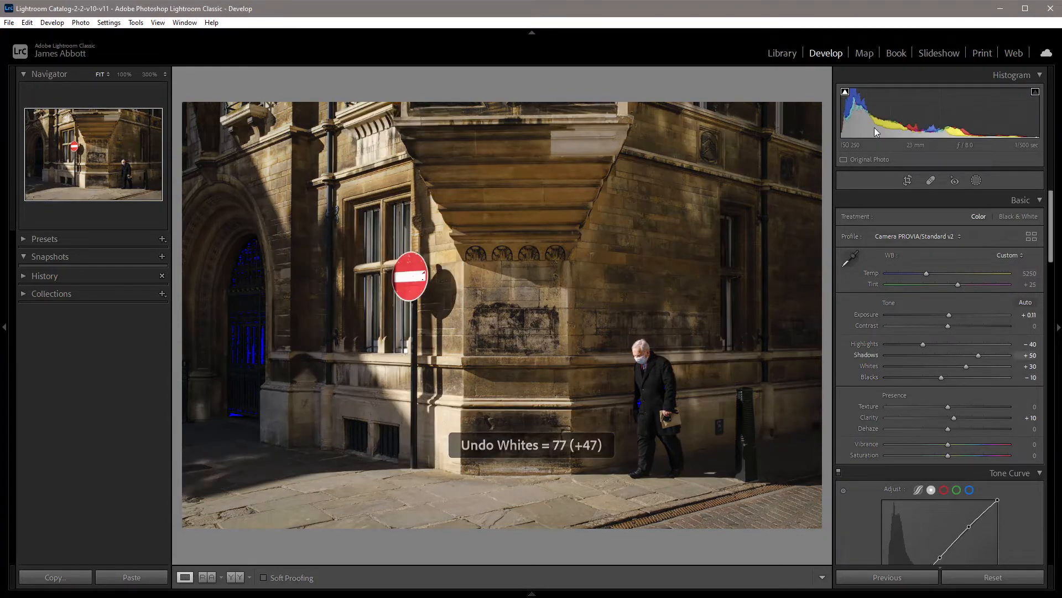
pyautogui.click(845, 92)
pyautogui.click(1036, 92)
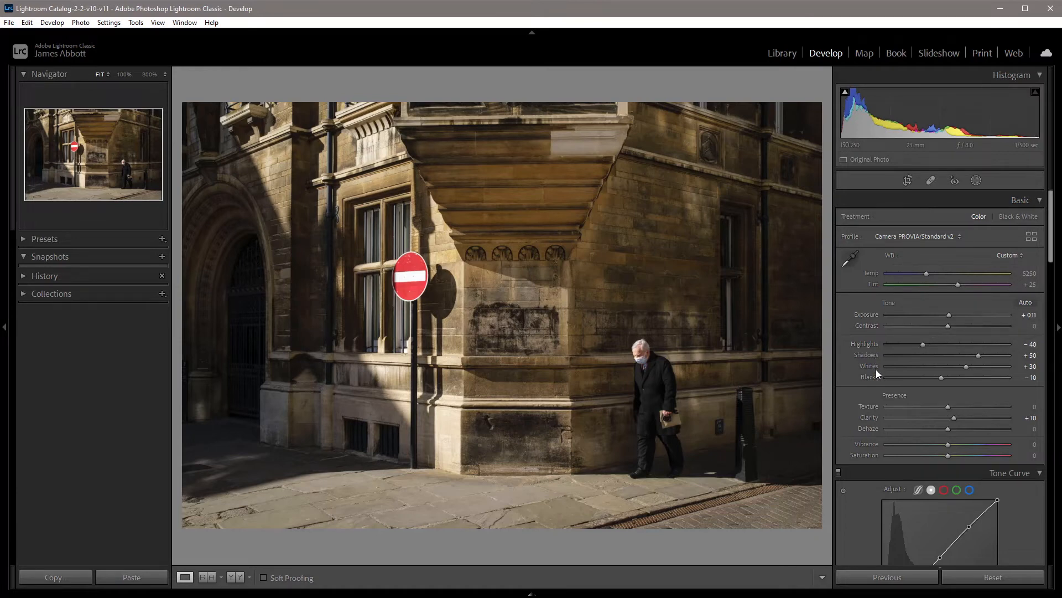
# Step: Preview highlight clipping while trying a Highlights adjustment, and undo the adjustment
pyautogui.keyDown('alt'); pyautogui.click(922, 344); pyautogui.keyUp('alt')
pyautogui.moveTo(921, 344)
pyautogui.mouseDown()
pyautogui.moveTo(896, 344)
pyautogui.moveTo(1032, 355)
pyautogui.moveTo(907, 349)
pyautogui.moveTo(919, 347)
pyautogui.mouseUp()
pyautogui.hotkey('ctrl', 'z')
# Step: Preview shadow clipping while lowering Blacks to −74 and raising it again, and undo the changes
pyautogui.moveTo(942, 377); pyautogui.dragTo(903, 378)
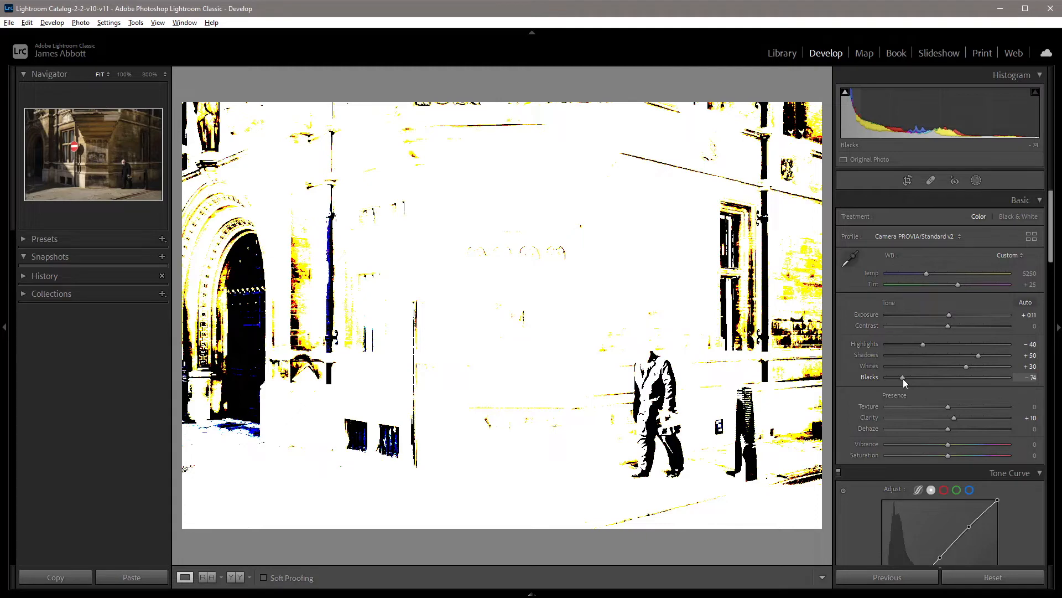
pyautogui.moveTo(903, 378); pyautogui.dragTo(973, 370)
pyautogui.hotkey('ctrl', 'z')
pyautogui.hotkey('ctrl', 'z')
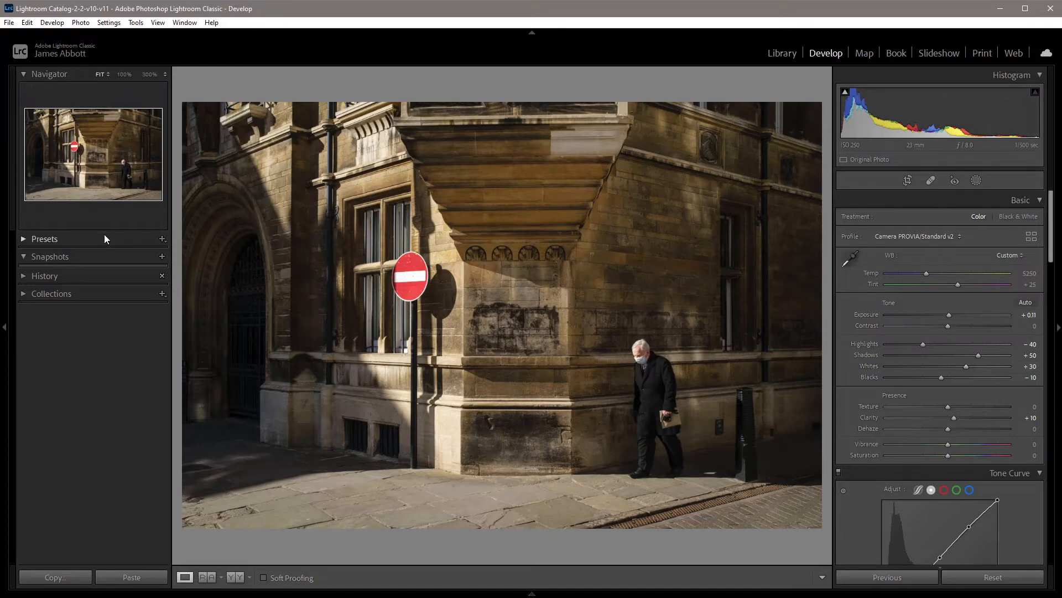
# Step: Examine the street photo with the interface dimmed and blacked out, zooming in and back out, and restore the interface
pyautogui.press('l')
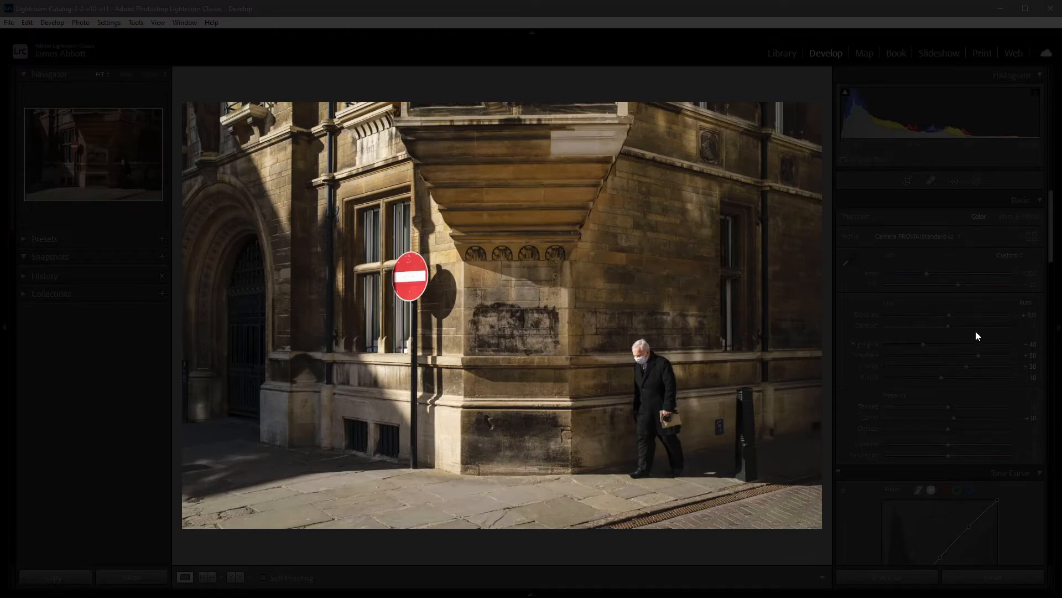
pyautogui.press('l')
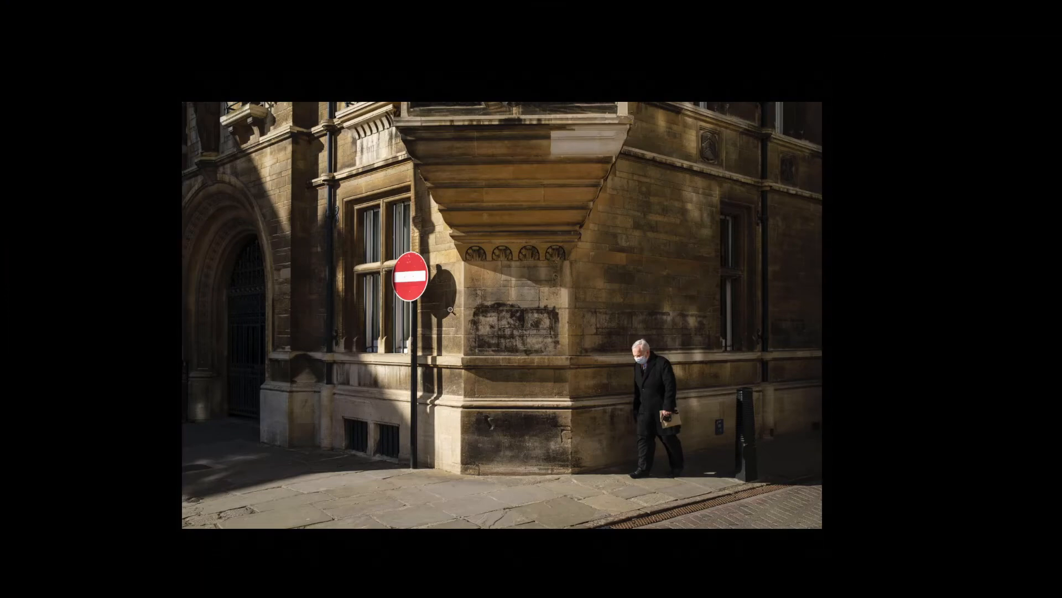
pyautogui.click(436, 354)
pyautogui.press('Right')
pyautogui.press('Right')
pyautogui.press('Right')
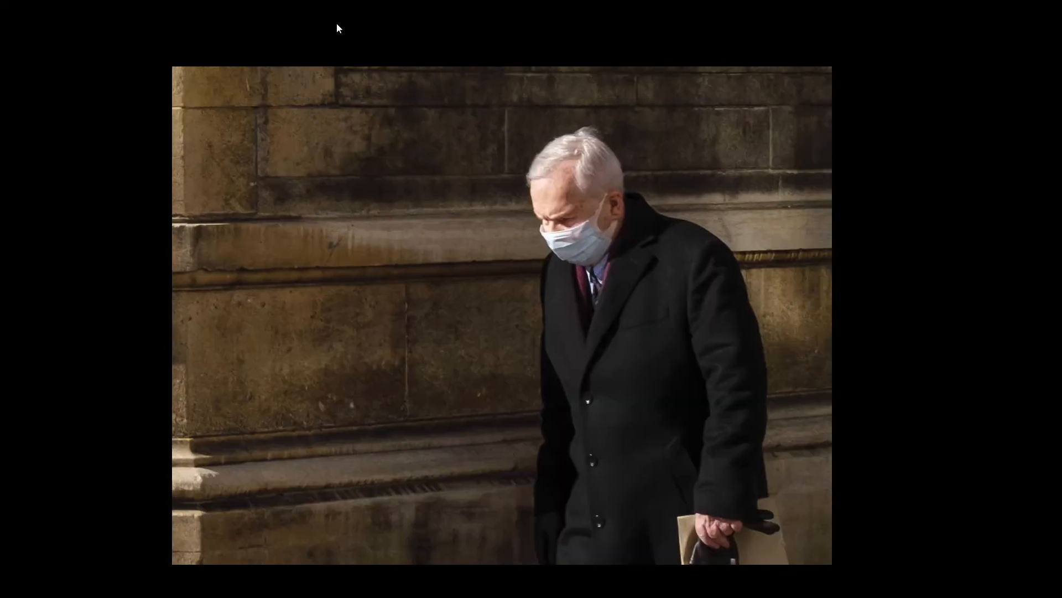
pyautogui.click(587, 365)
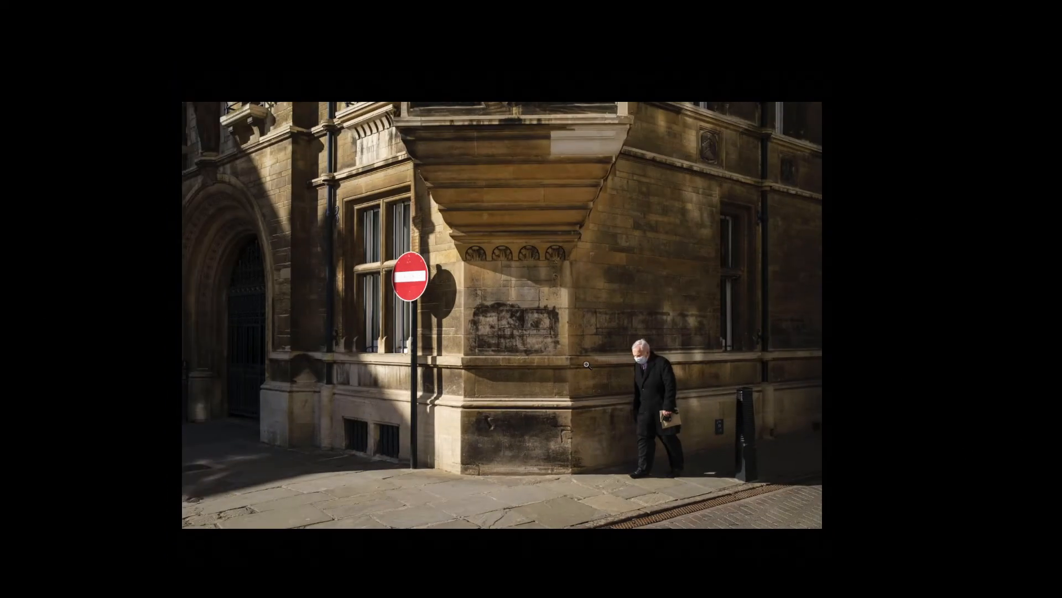
pyautogui.press('l')
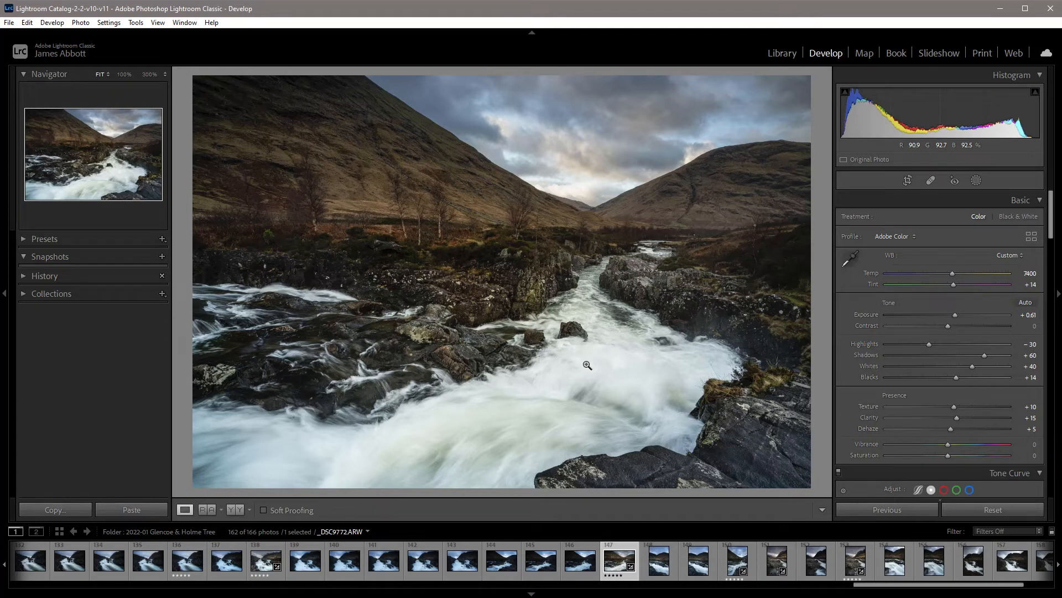
# Step: Compare the before and after versions of the river photo _DSC9772.ARW repeatedly, ending on the edited version
pyautogui.press('\\')
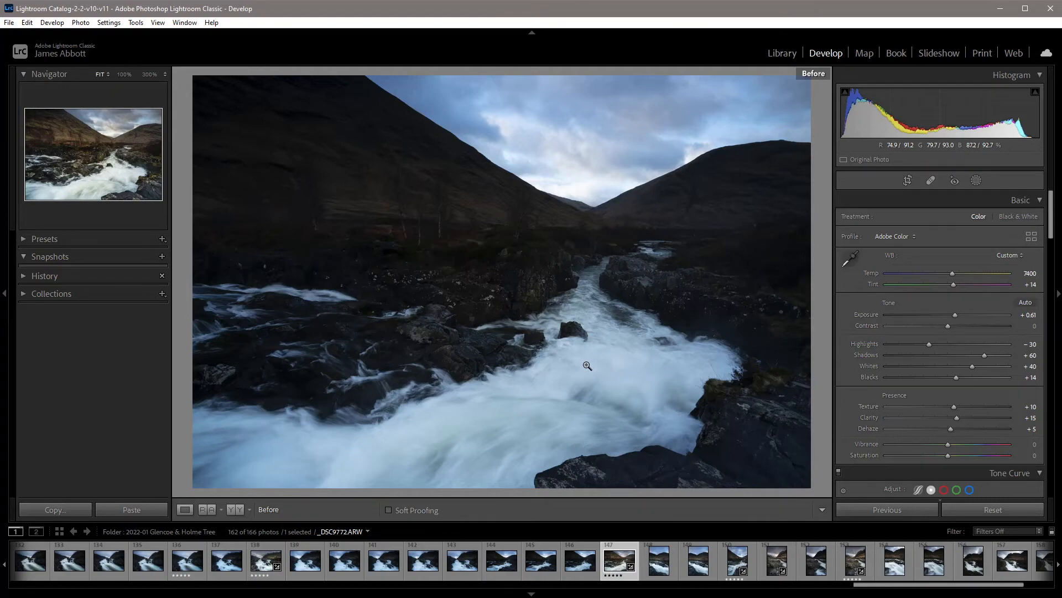
pyautogui.press('\\')
pyautogui.press('\\')
pyautogui.press('\\')
pyautogui.press('\\')
pyautogui.press('\\')
pyautogui.press('\\')
pyautogui.press('\\')
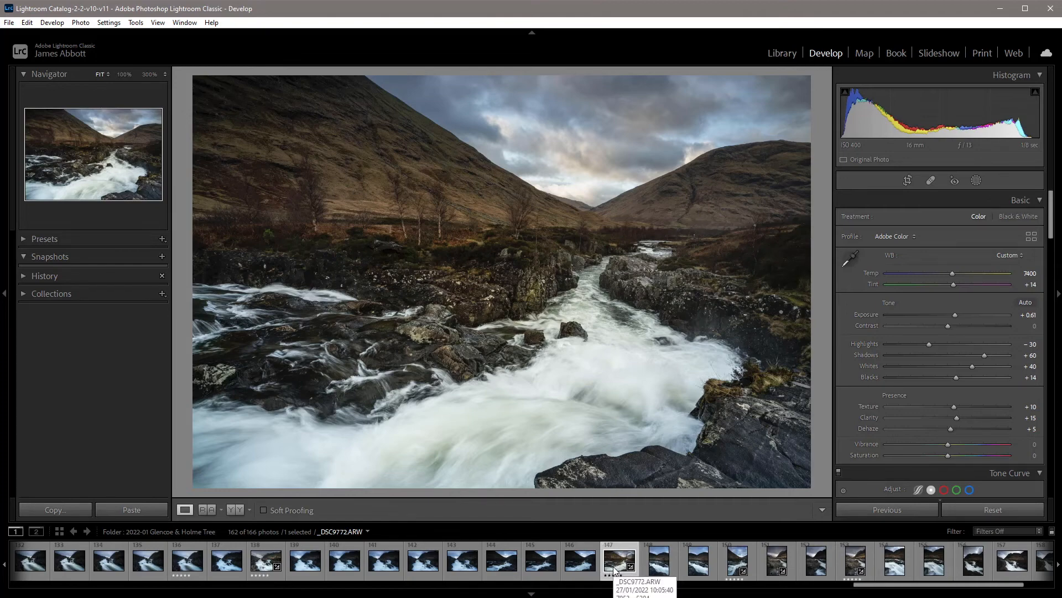
# Step: Extend the selection from photo 147 back to photo 139 and match their total exposures
pyautogui.keyDown('shift'); pyautogui.click(307, 565); pyautogui.keyUp('shift')
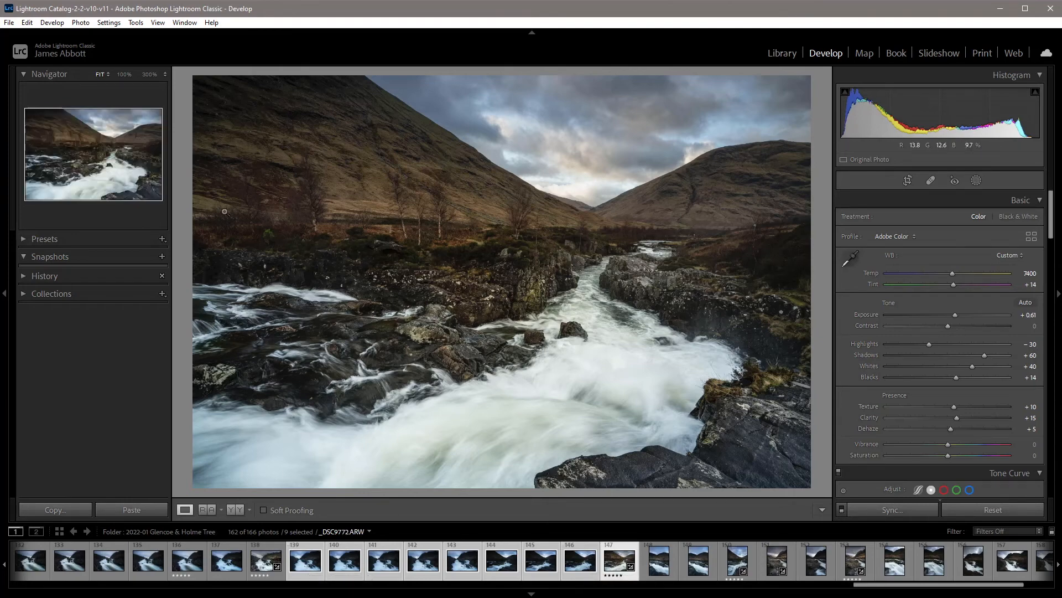
pyautogui.click(109, 23)
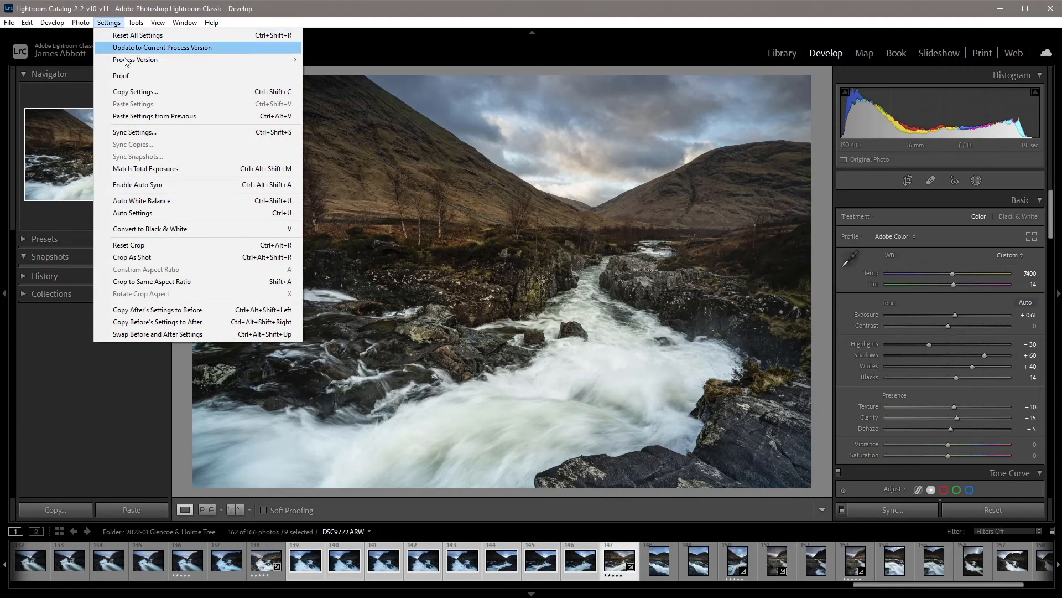
pyautogui.click(168, 168)
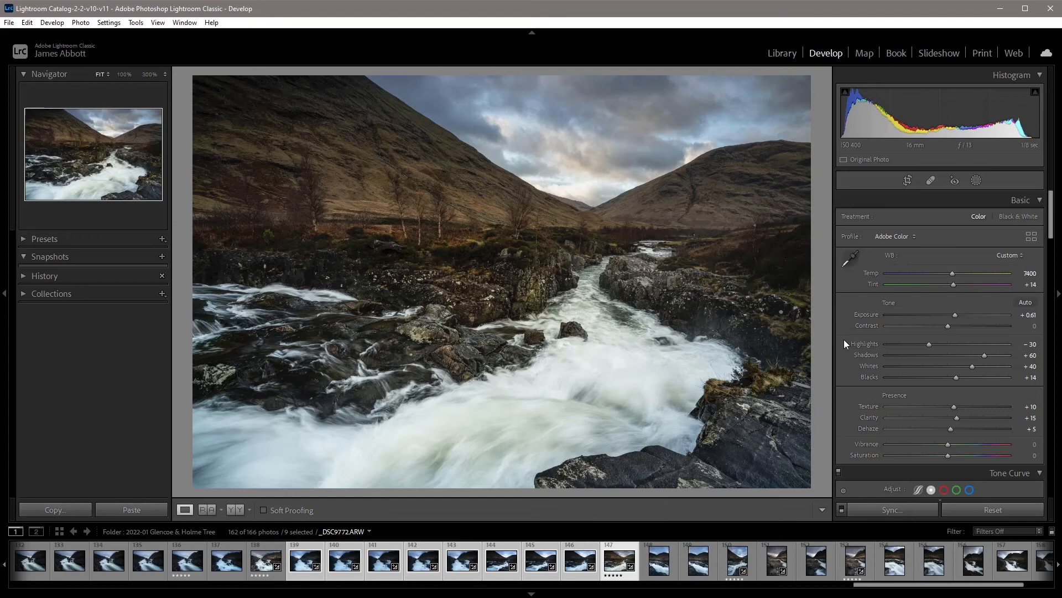
# Step: Straighten the river photo along the far bank to an angle of about −1.44 and apply the crop
pyautogui.click(908, 180)
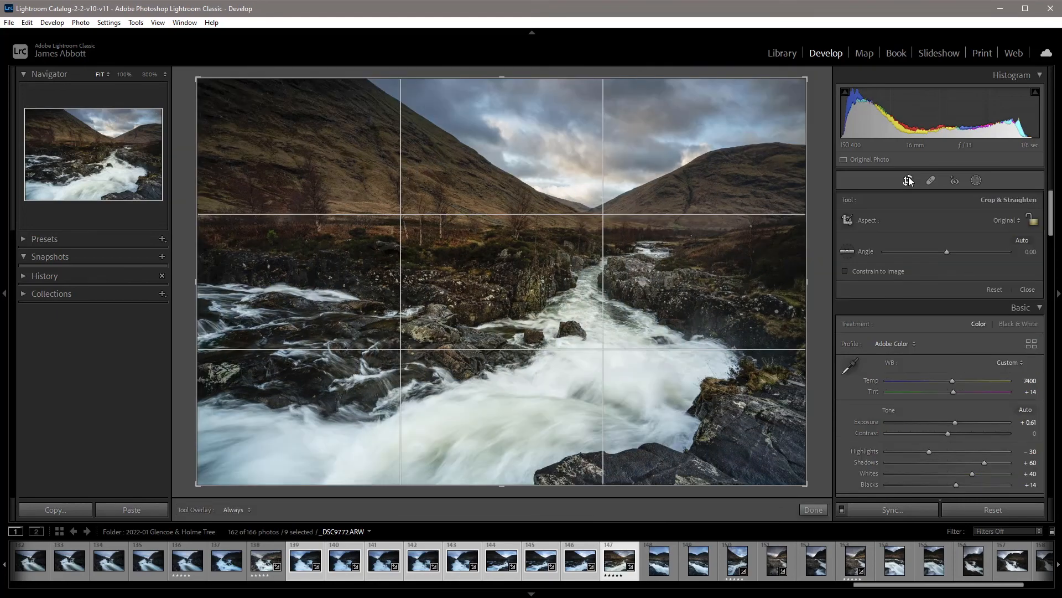
pyautogui.click(851, 254)
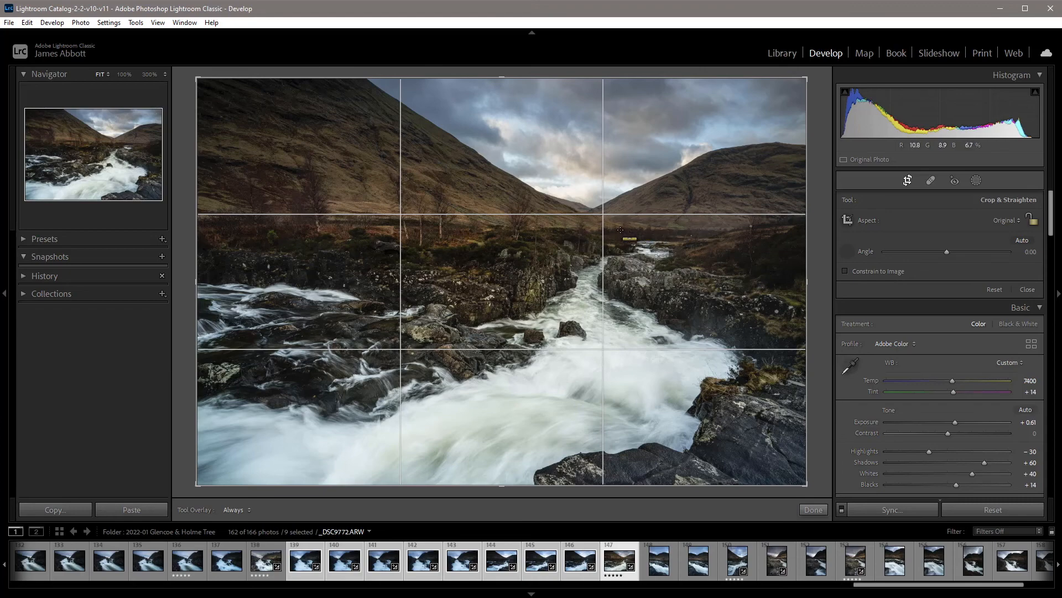
pyautogui.moveTo(612, 227); pyautogui.dragTo(722, 231)
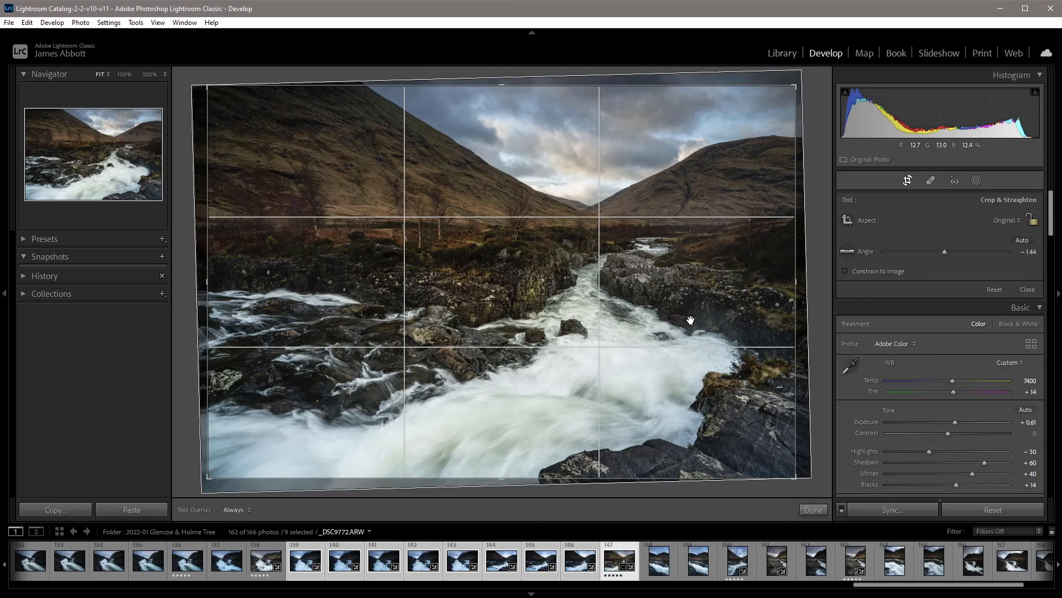
pyautogui.click(907, 180)
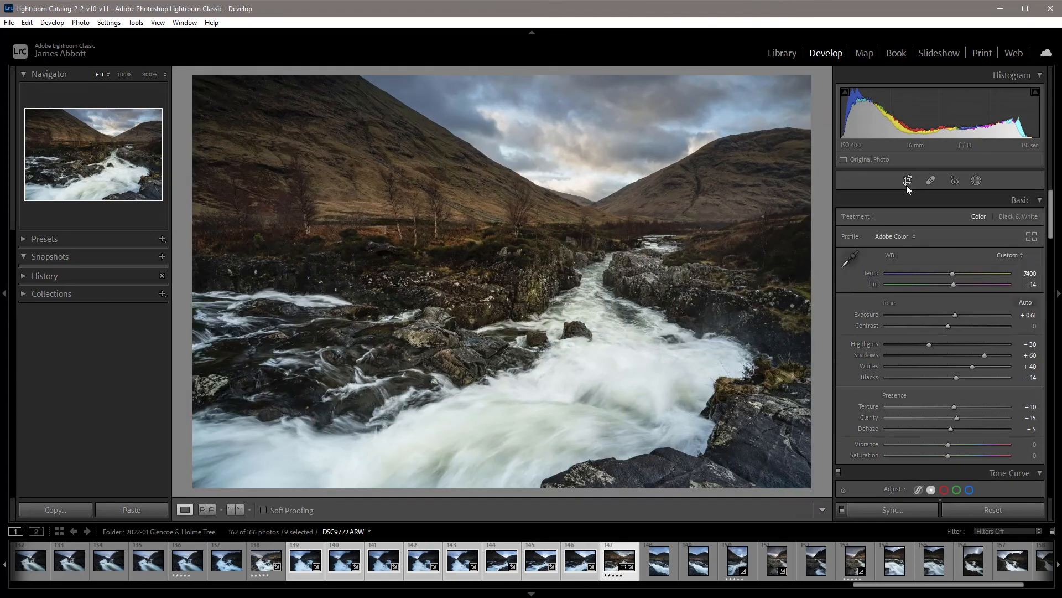